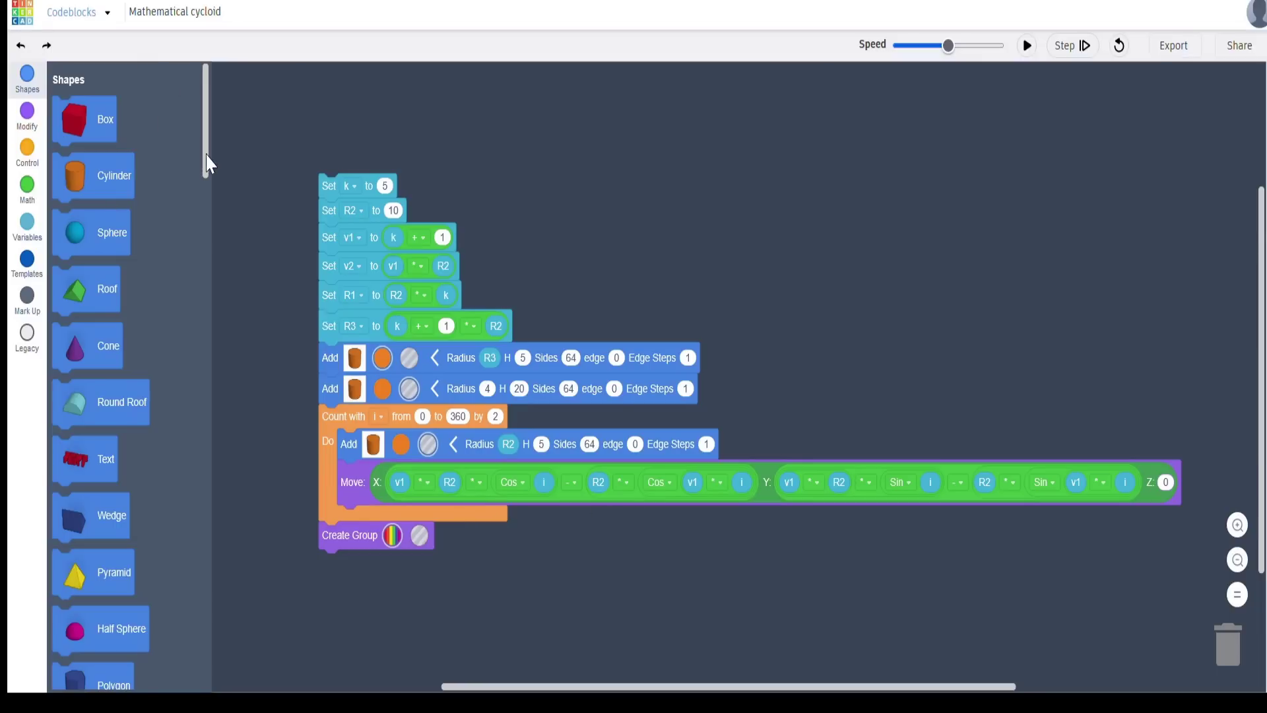
{"action": "left_click_drag", "start_coordinate": [206, 158], "coordinate": [213, 453]}
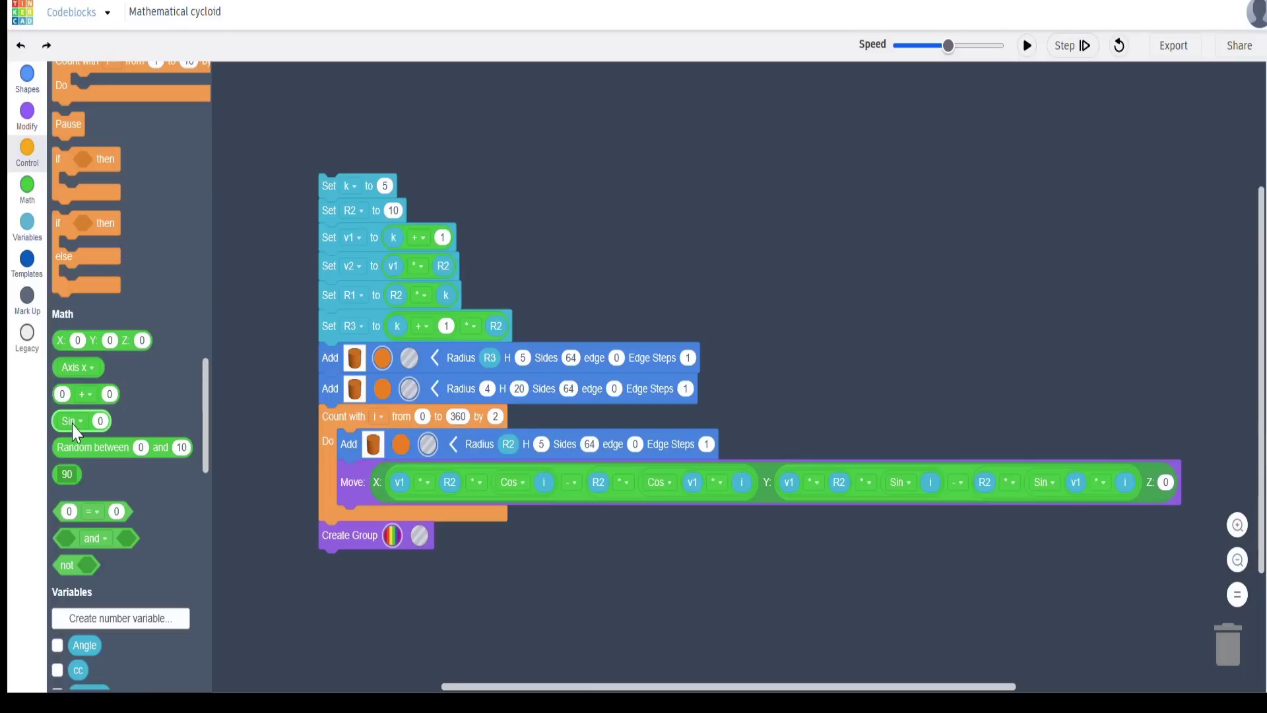
- Review the available math functions in the Sin dropdown and keep Sin selected
{"action": "left_click", "coordinate": [83, 426]}
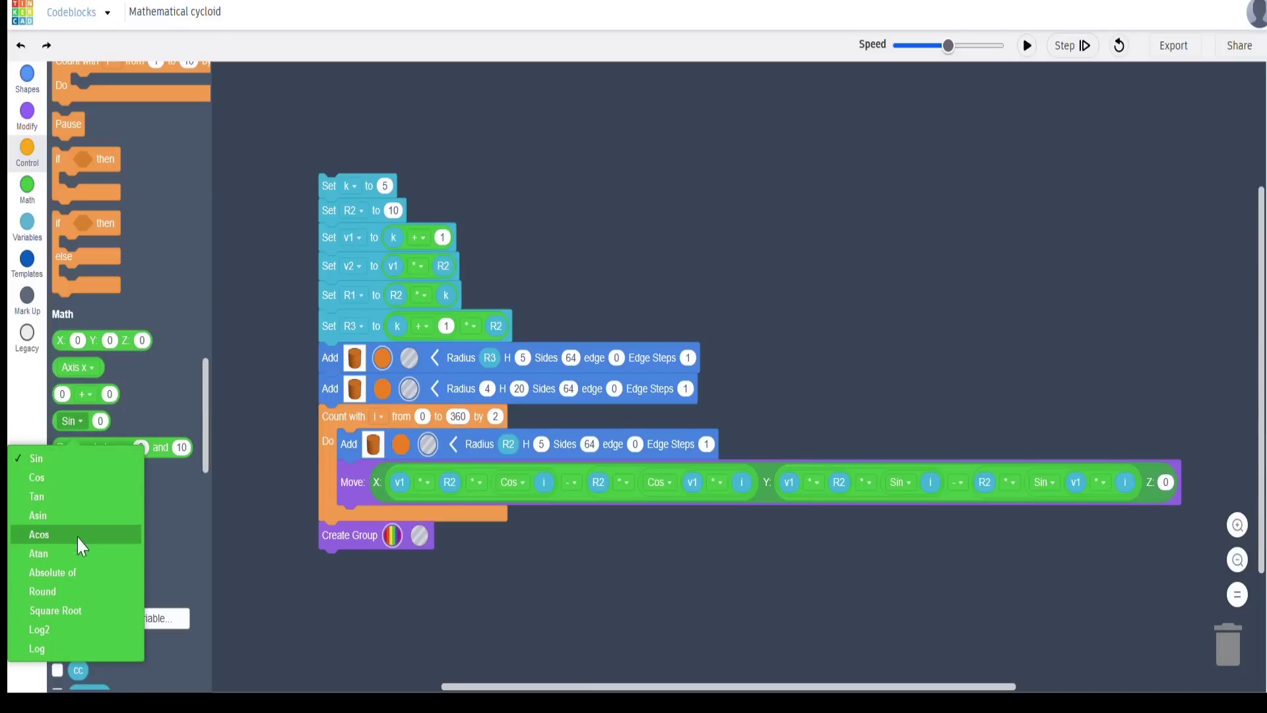
{"action": "left_click", "coordinate": [145, 406]}
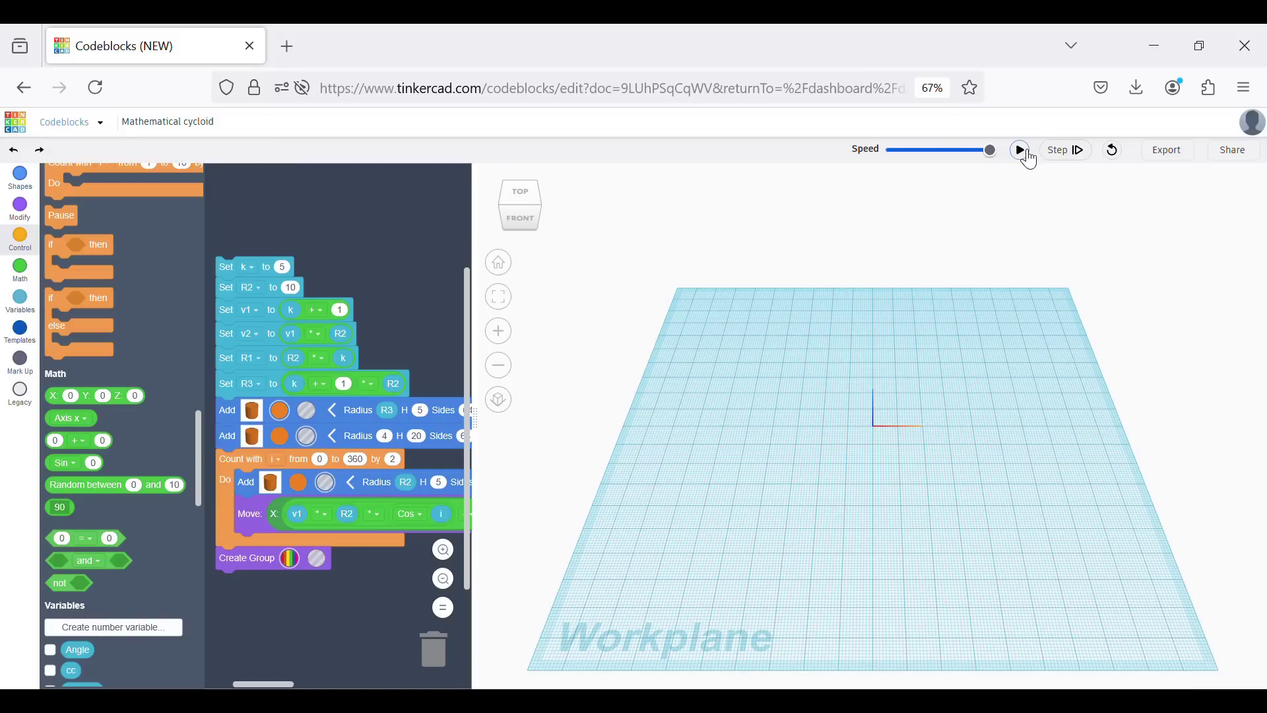
- Run the script to build the five-lobed orange cycloid disc and view it from above
{"action": "left_click", "coordinate": [1020, 151]}
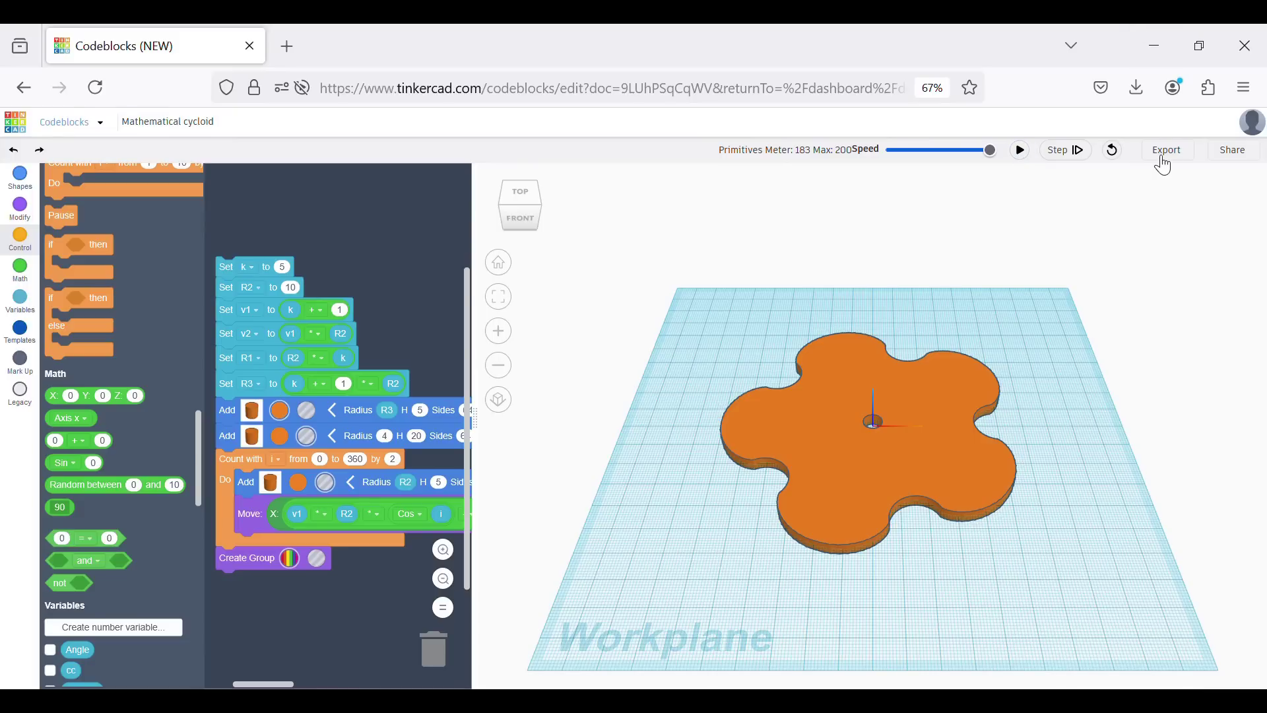
{"action": "mouse_move", "coordinate": [1030, 404]}
{"action": "right_mouse_down"}
{"action": "mouse_move", "coordinate": [1020, 457]}
{"action": "mouse_move", "coordinate": [915, 586]}
{"action": "right_mouse_up"}
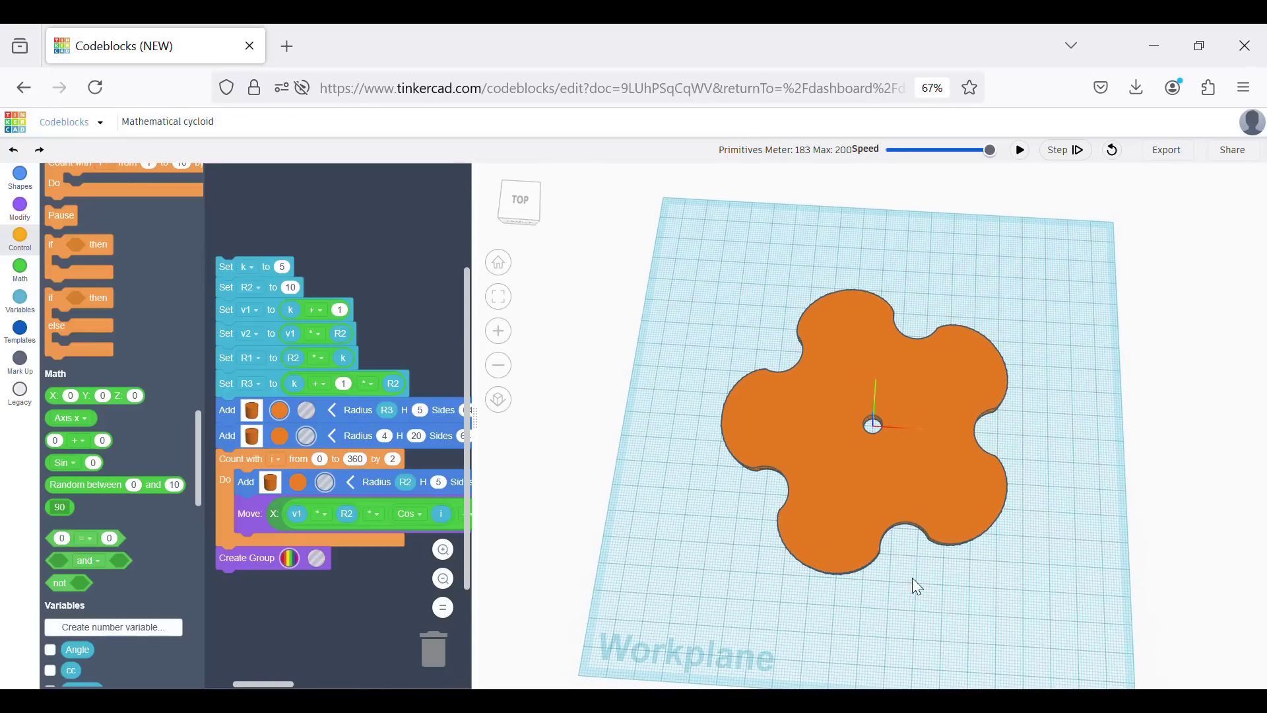